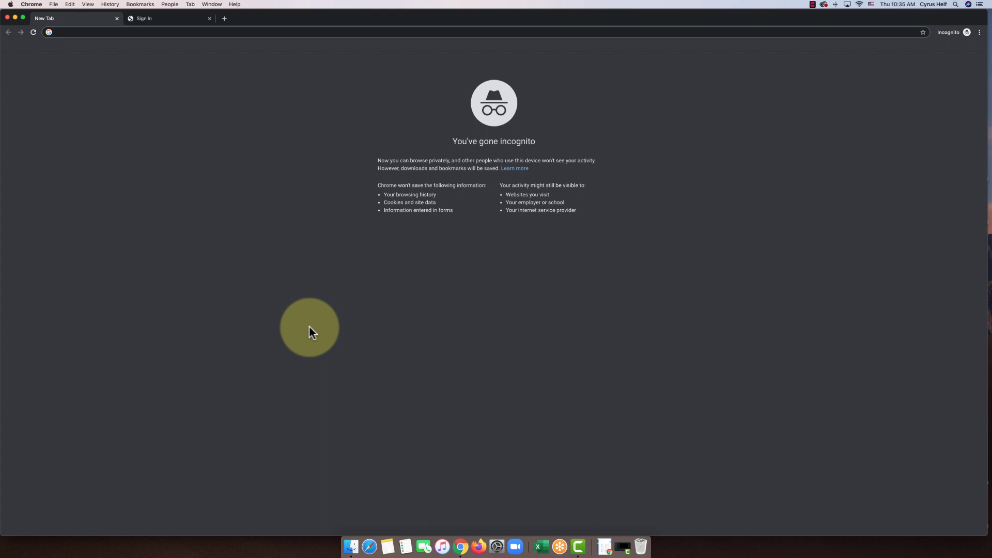
# Go to ilearn.laccd.edu to reach the LACCD single sign-on page.
pyautogui.write('ilearn')
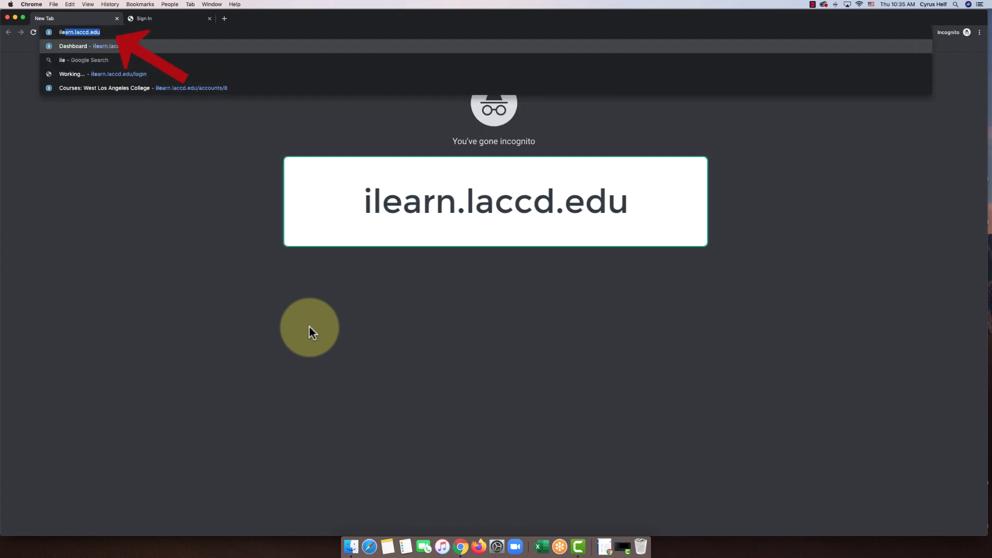
pyautogui.write('.lacc')
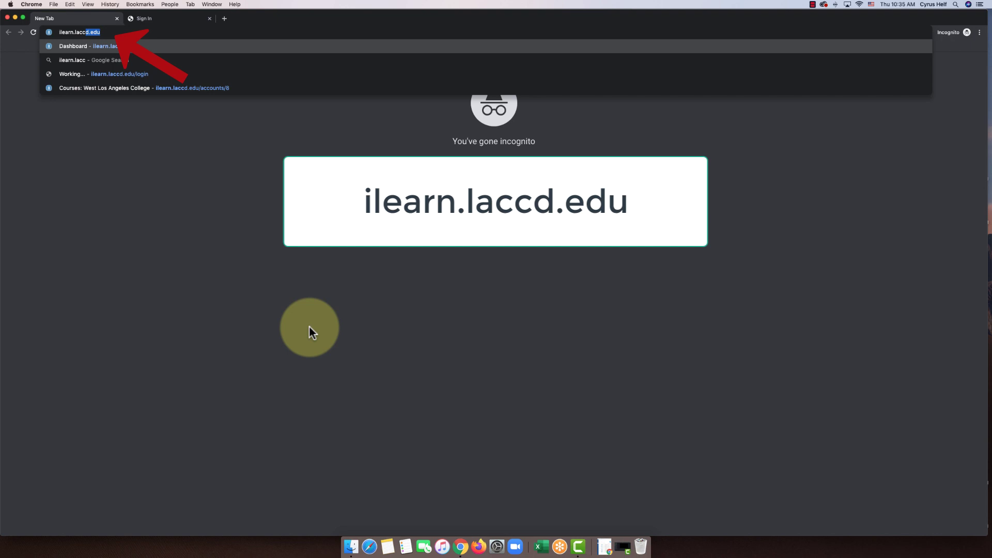
pyautogui.write('d.edu')
pyautogui.press('Return')
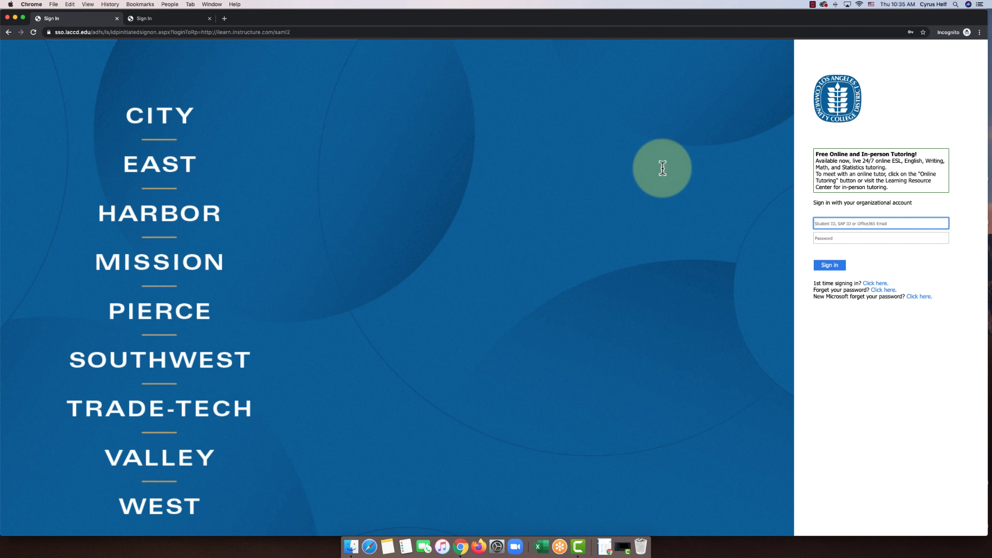
# Enter the student ID in the LACCD SSO Student ID field.
pyautogui.click(842, 223)
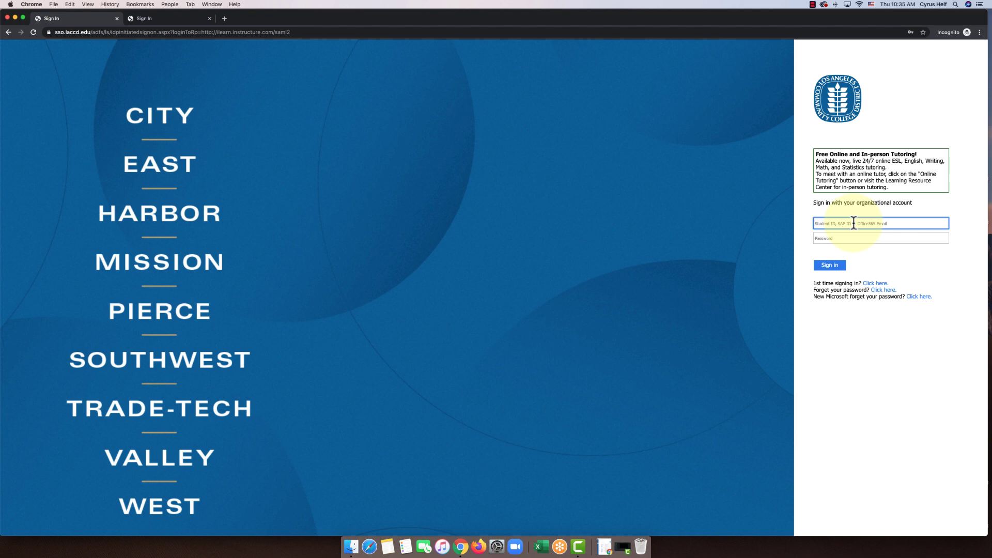
pyautogui.write('887412381')
# Enter the password and submit the LACCD SSO sign-in form.
pyautogui.click(853, 238)
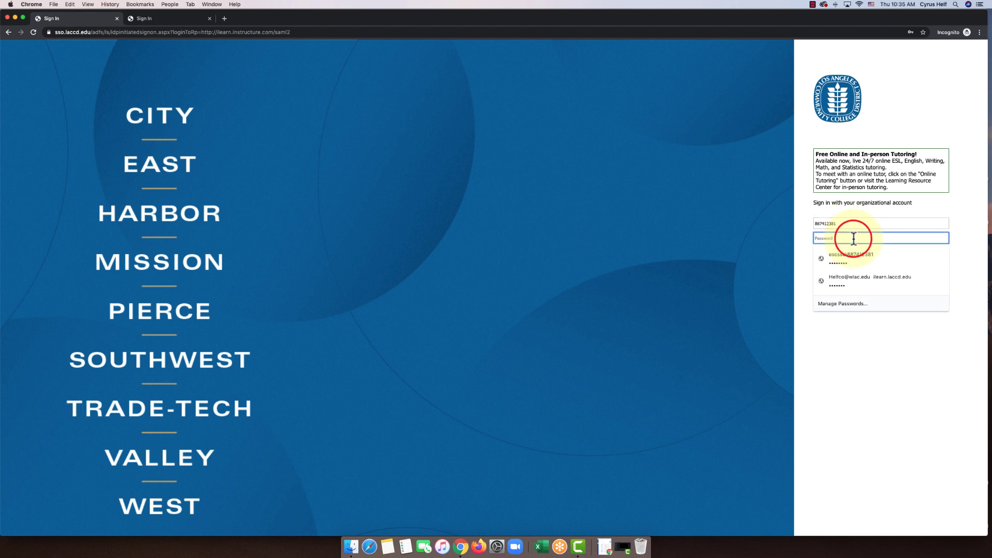
pyautogui.write('a')
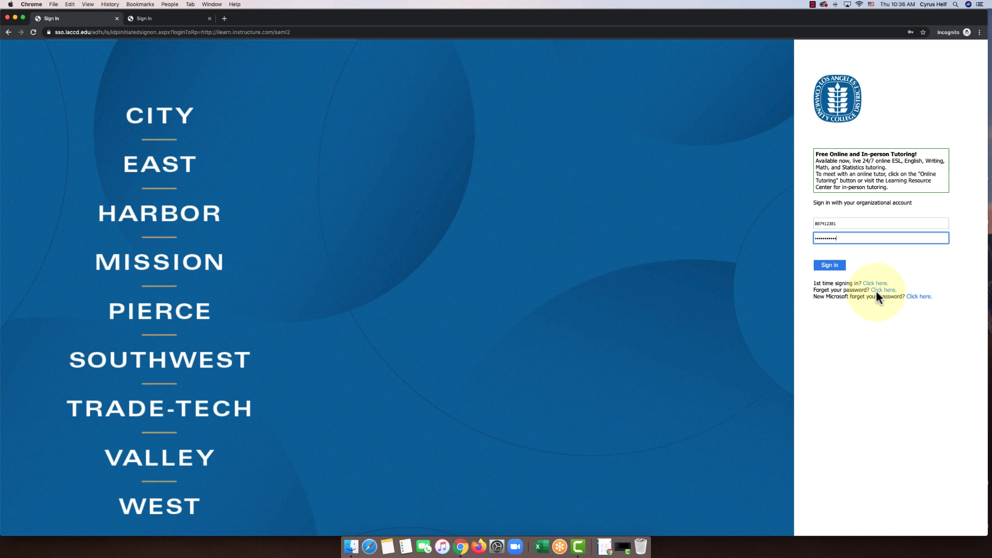
pyautogui.click(830, 266)
# Finish signing in, switch to the dashboard tab, and step through the eight course cards.
pyautogui.click(829, 267)
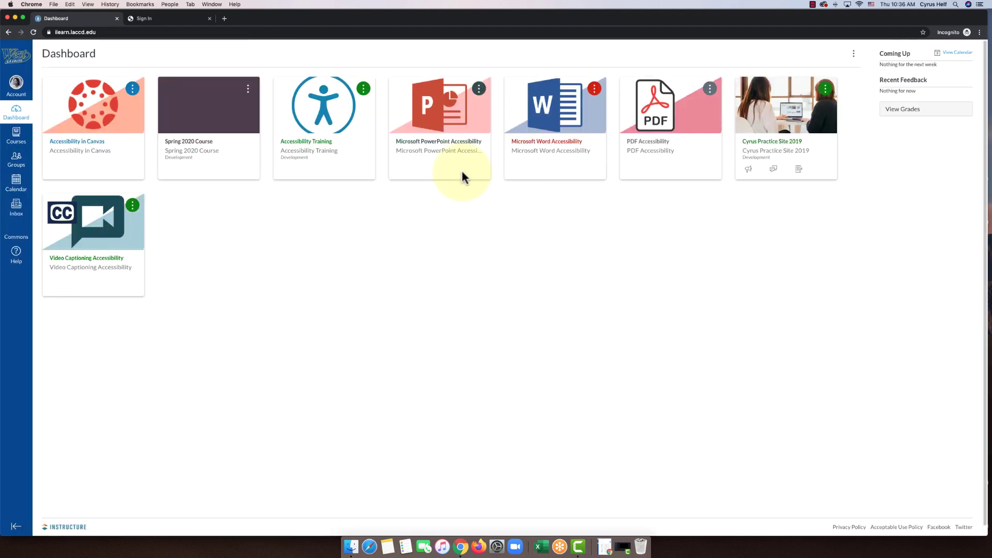
pyautogui.click(161, 18)
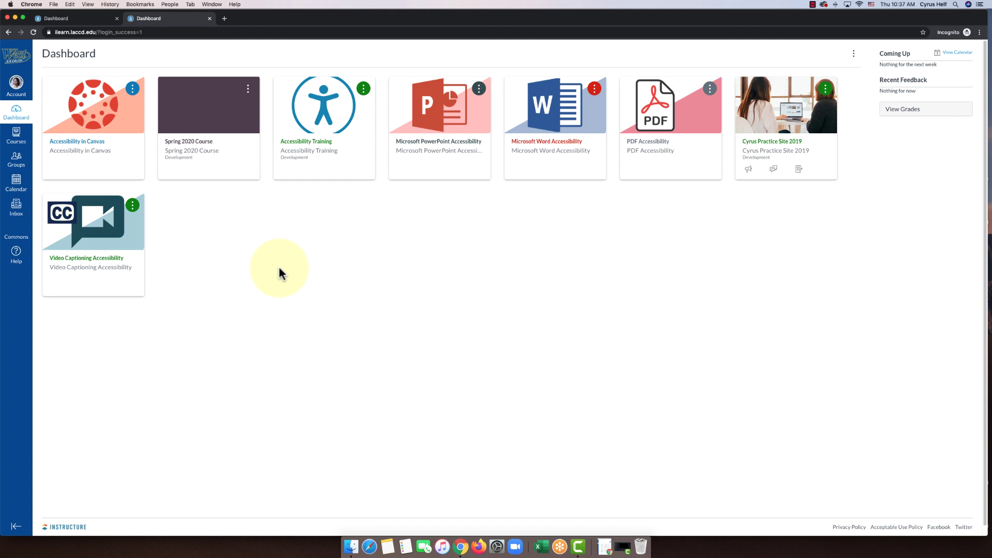
pyautogui.press('Tab')
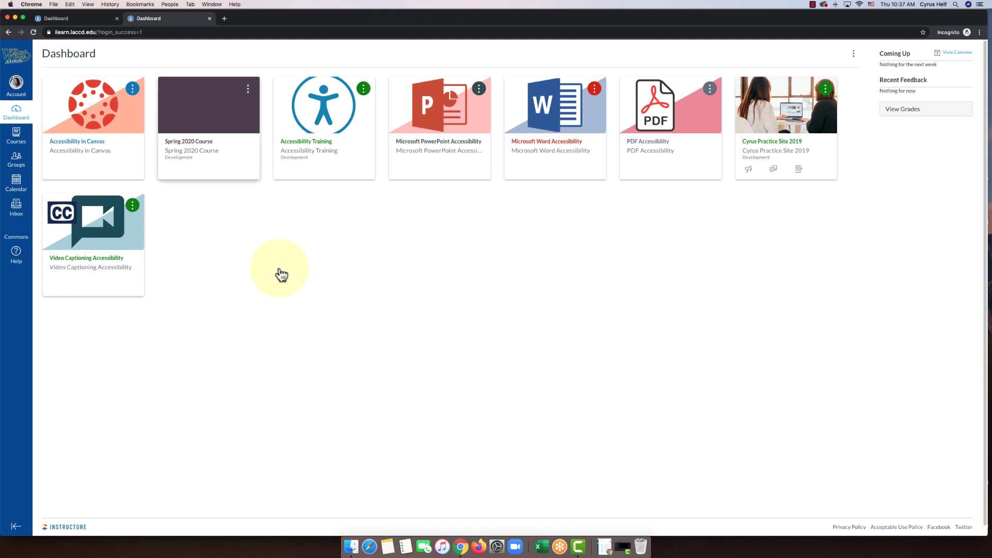
pyautogui.press('Tab')
pyautogui.press('Tab')
pyautogui.press('Tab')
pyautogui.press('Tab')
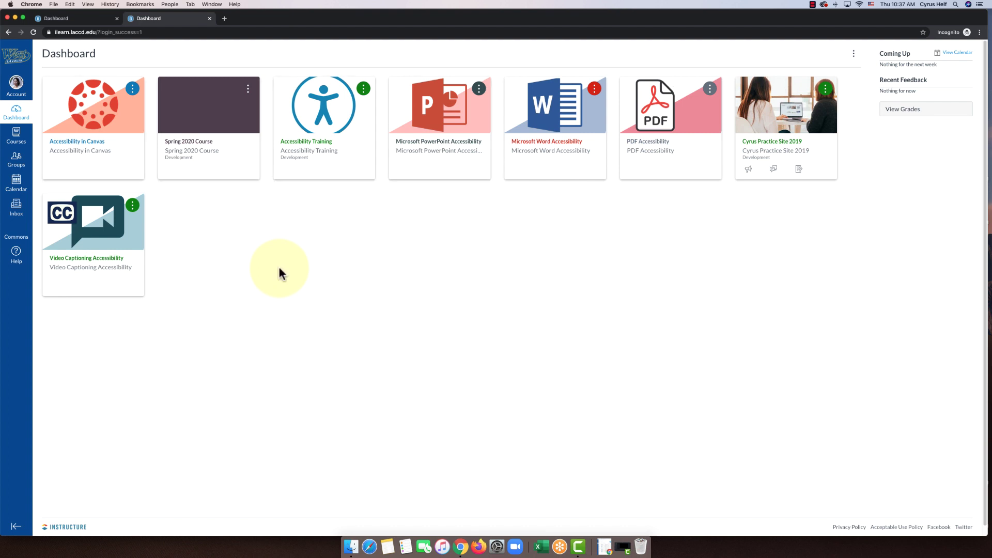
pyautogui.press('Tab')
pyautogui.press('Tab')
pyautogui.press('Tab')
pyautogui.scroll(-1, 279, 274)
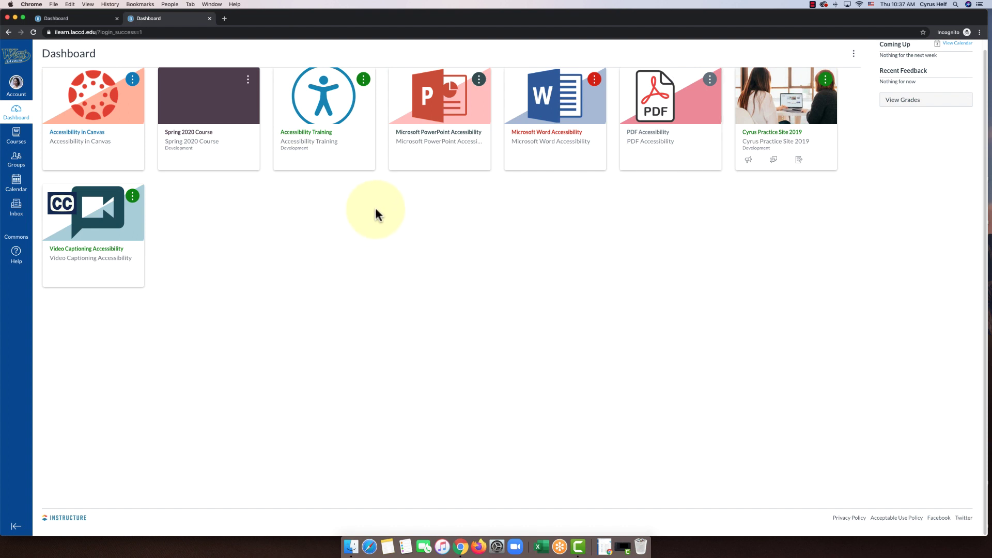
pyautogui.scroll(1, 376, 210)
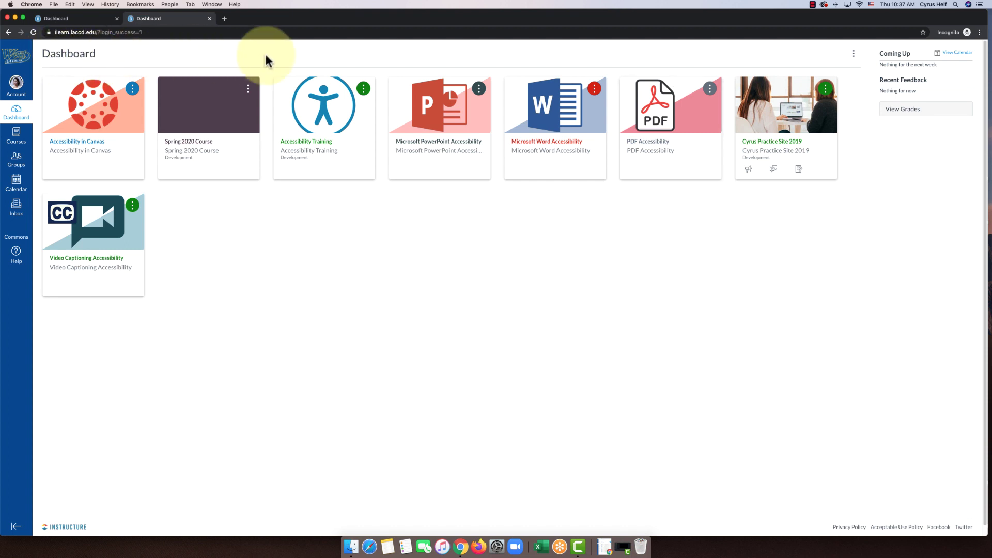
pyautogui.click(854, 54)
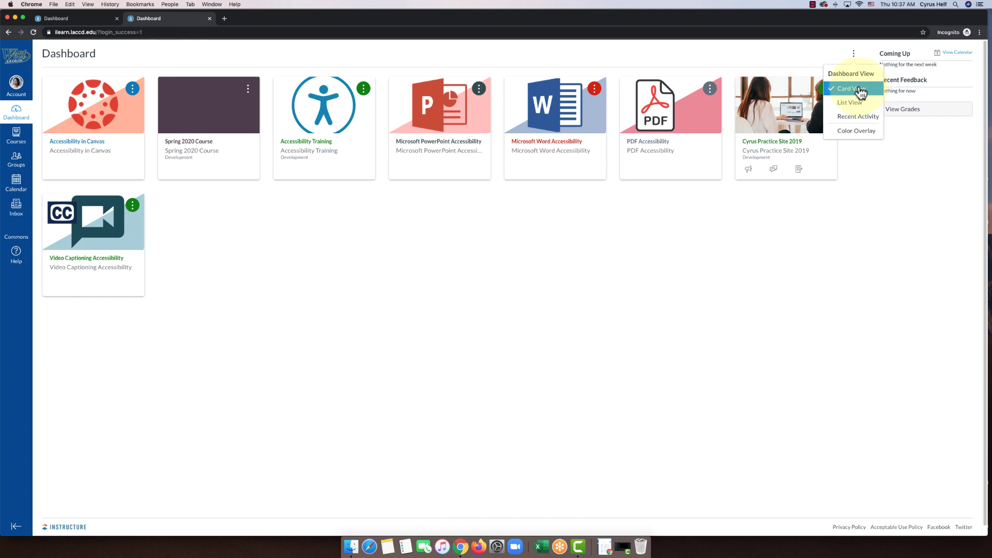
pyautogui.click(857, 91)
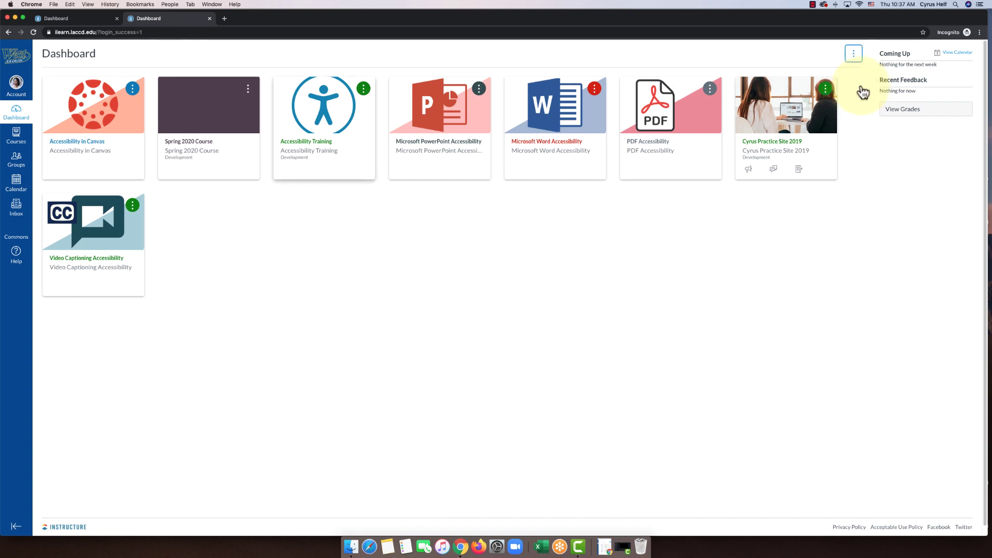
pyautogui.press('Tab')
pyautogui.press('Tab')
pyautogui.press('Tab')
pyautogui.press('Tab')
pyautogui.click(431, 307)
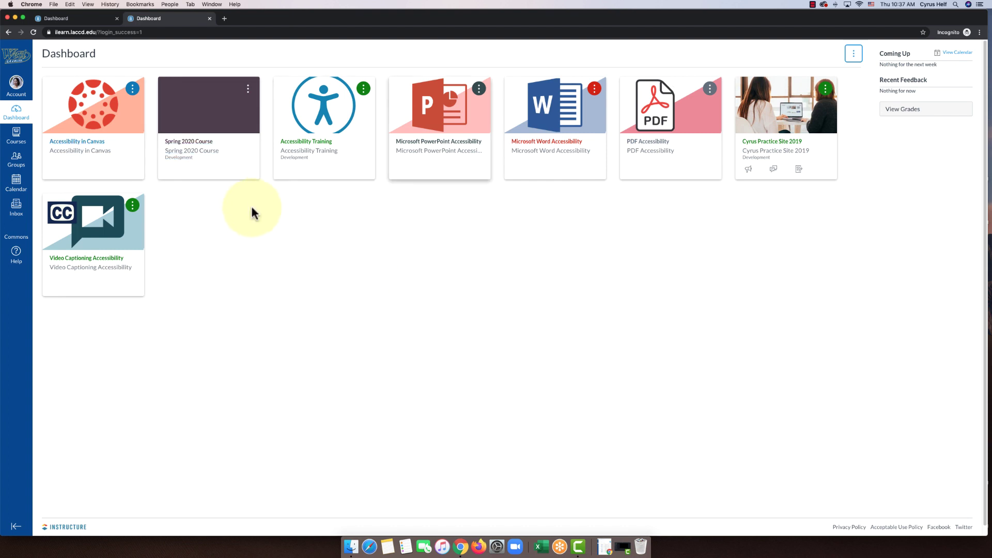
# Open the Spring 2020 Course card to view the English 101 welcome page.
pyautogui.click(188, 142)
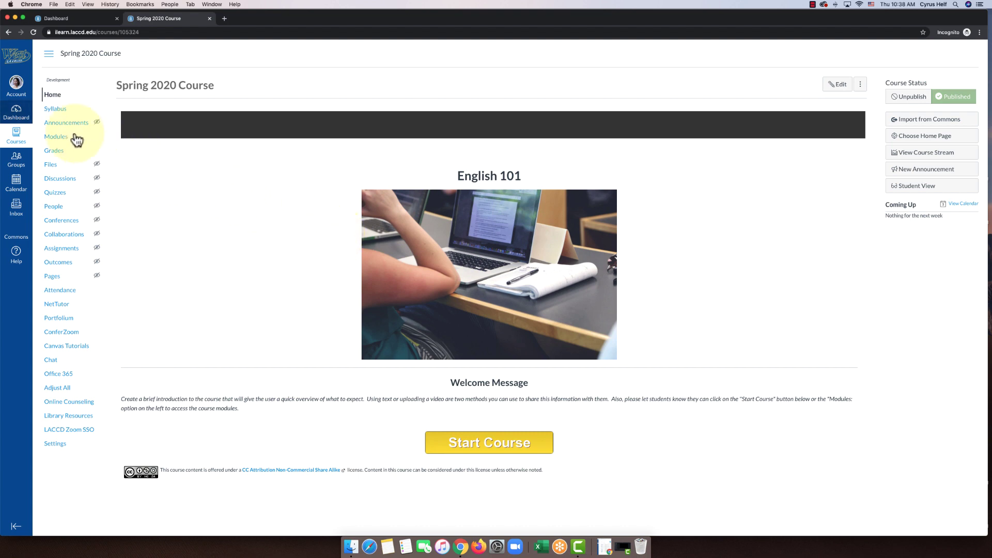
# Return to the Dashboard and open the Practice Site 2019 course.
pyautogui.click(19, 117)
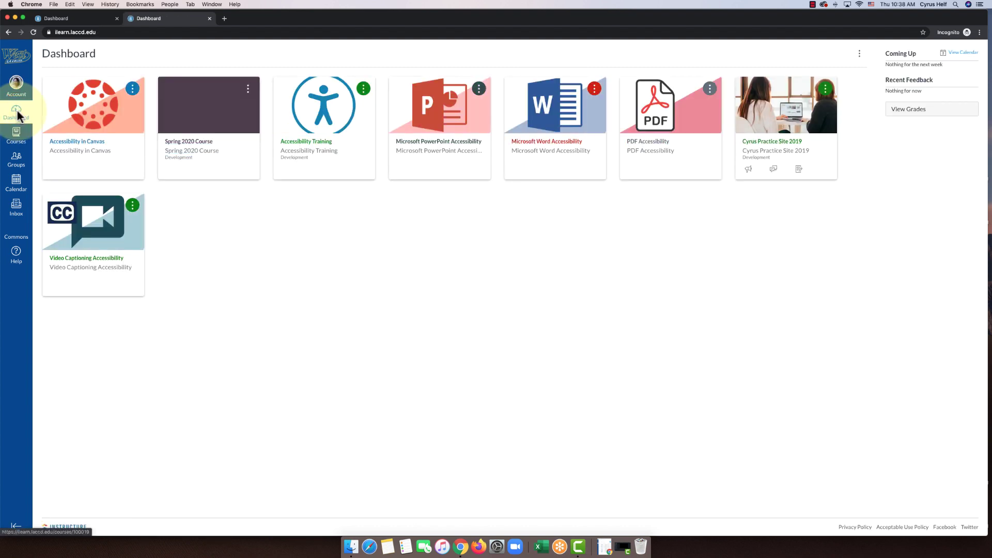
pyautogui.click(17, 114)
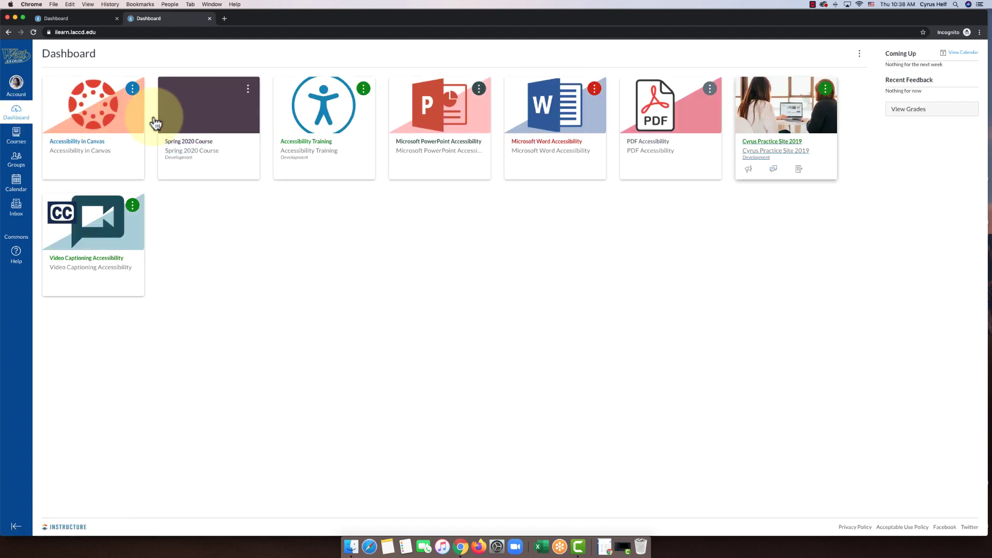
pyautogui.click(772, 142)
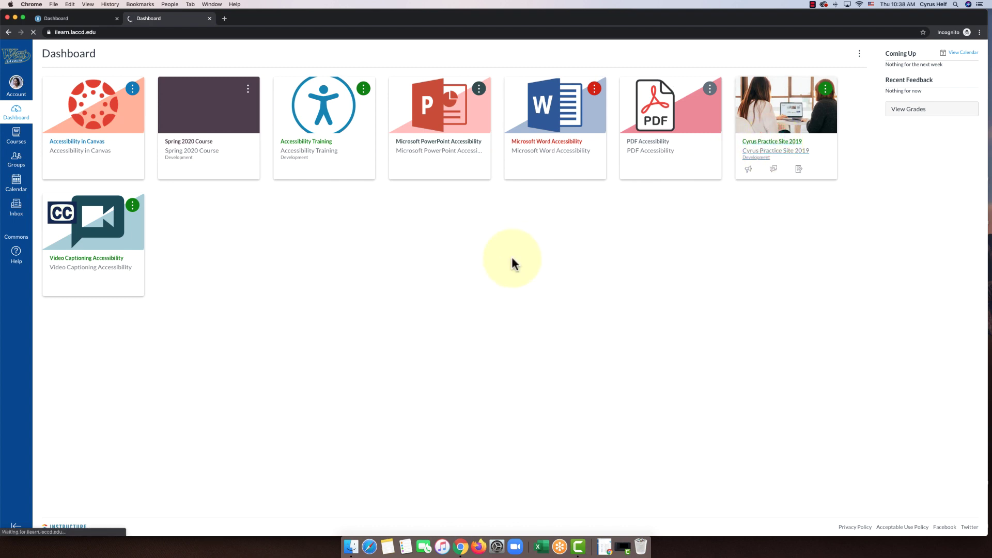